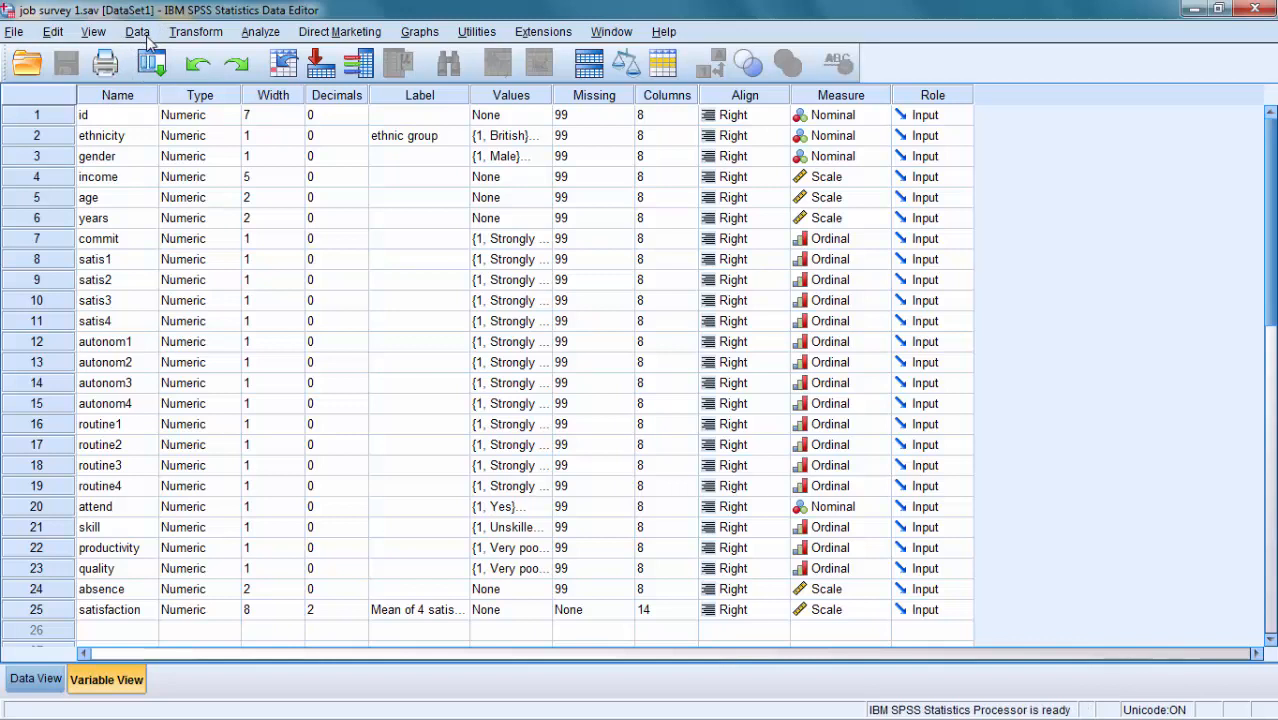
Start Select Cases, choose selection by a satisfied condition, and open the condition editor.
click(138, 32)
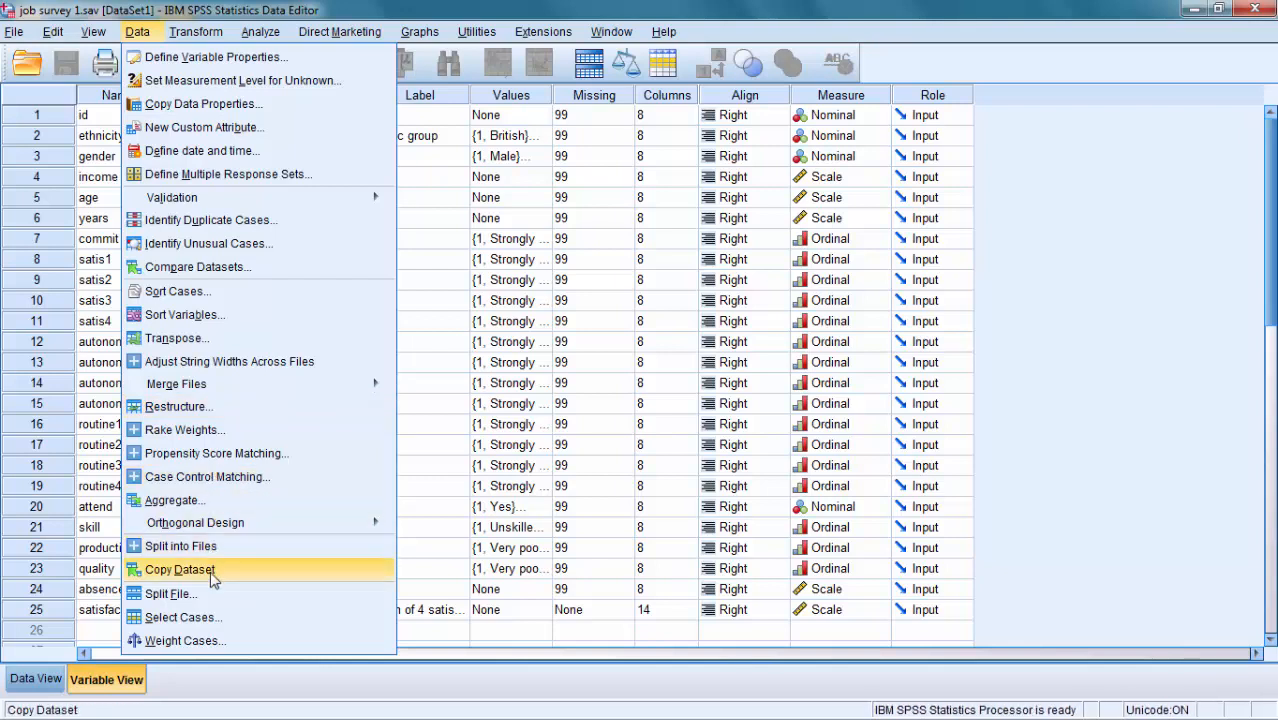
click(232, 624)
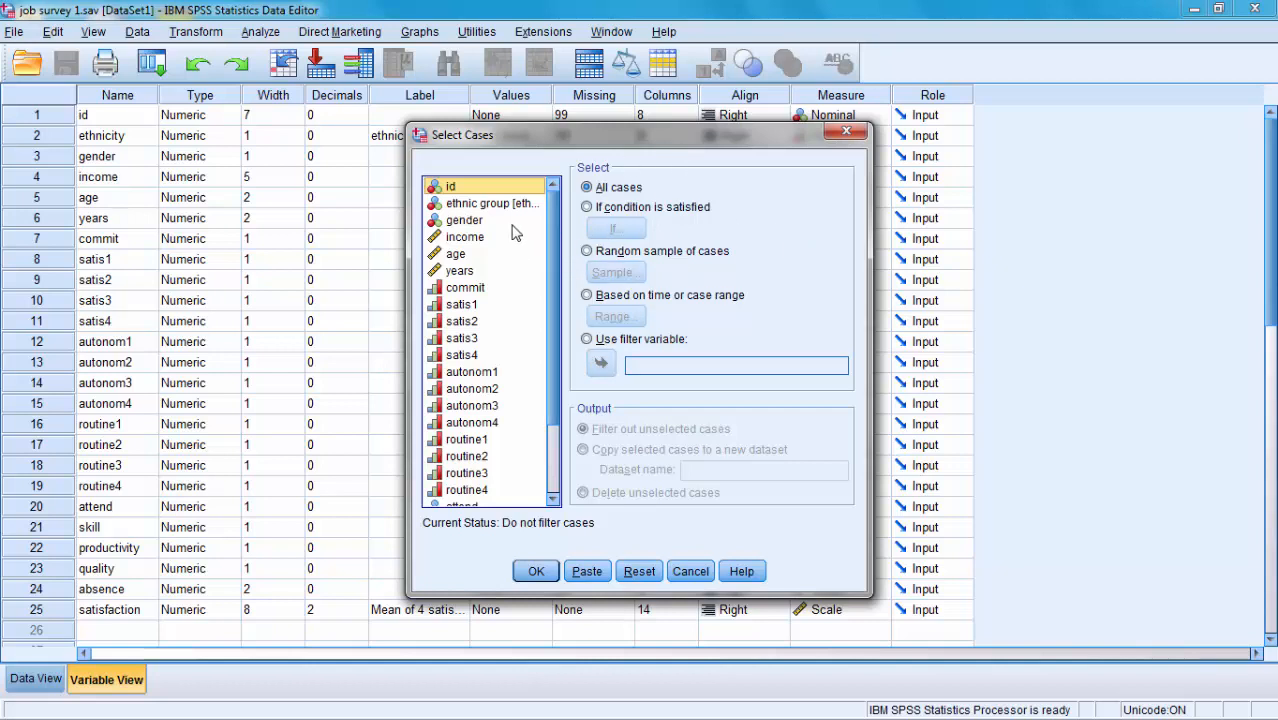
click(467, 225)
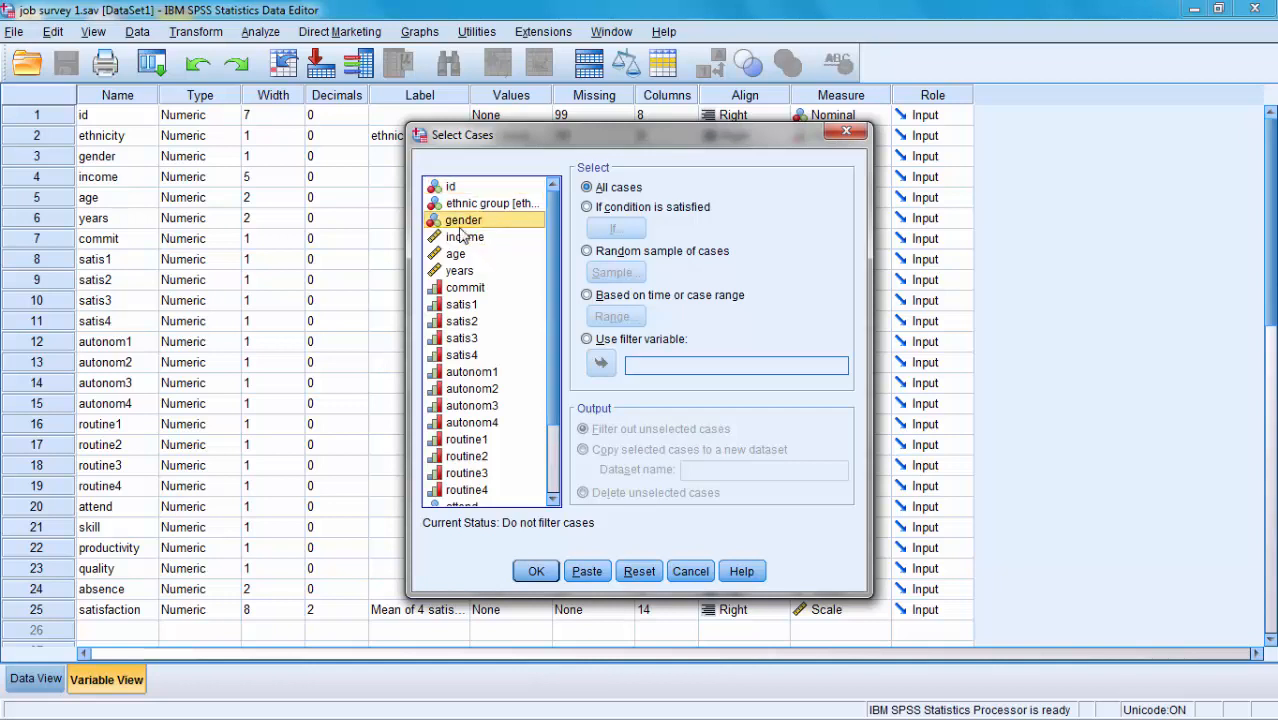
click(588, 208)
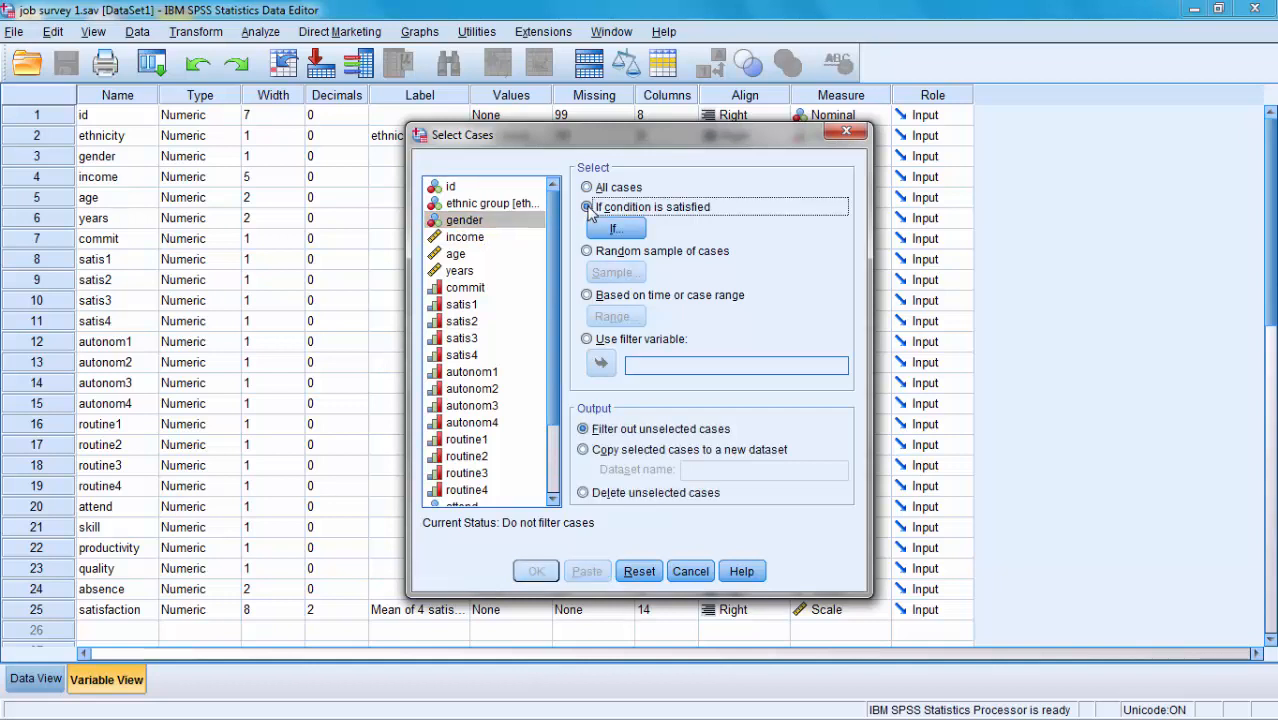
click(638, 233)
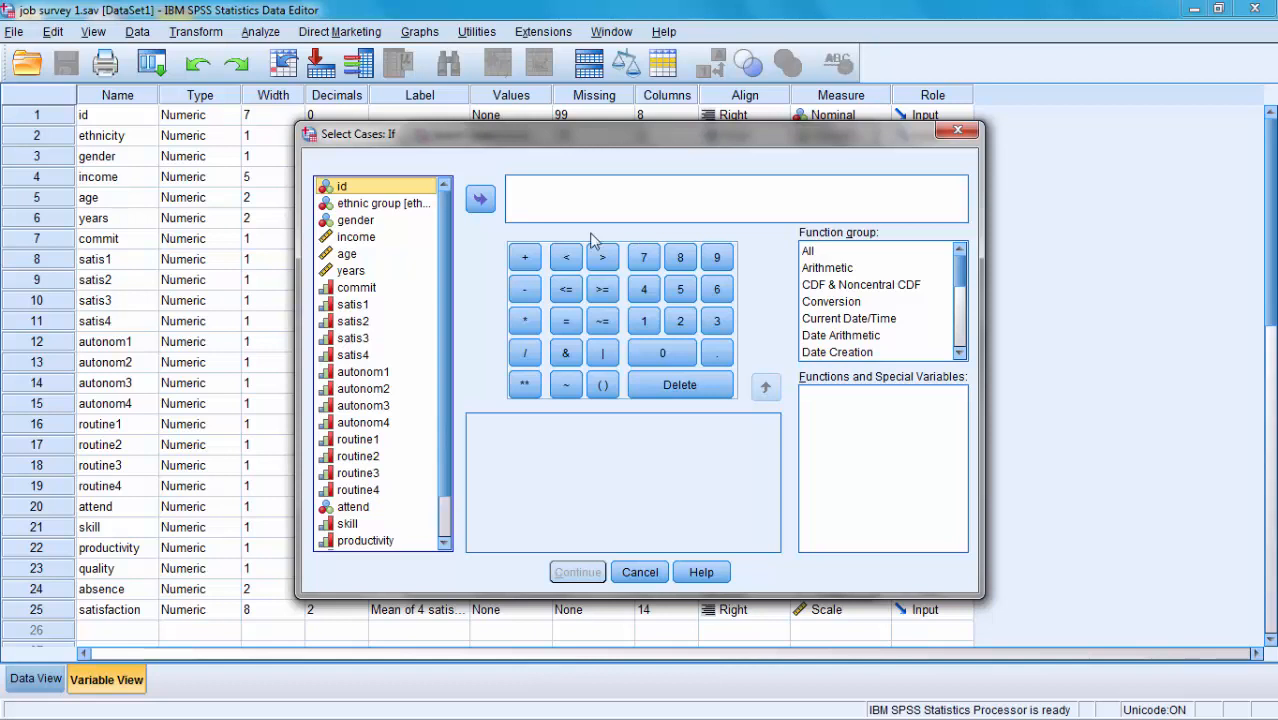
Build the case selection condition gender = 2 and accept it.
click(356, 222)
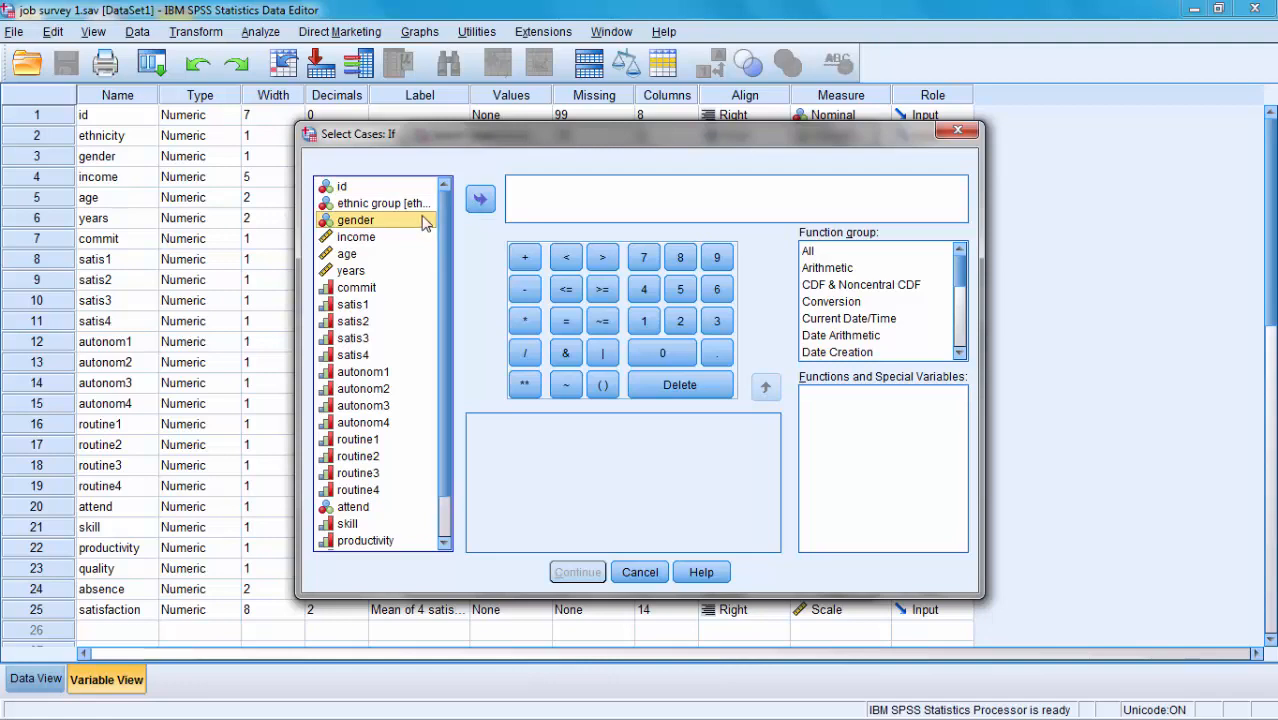
click(480, 202)
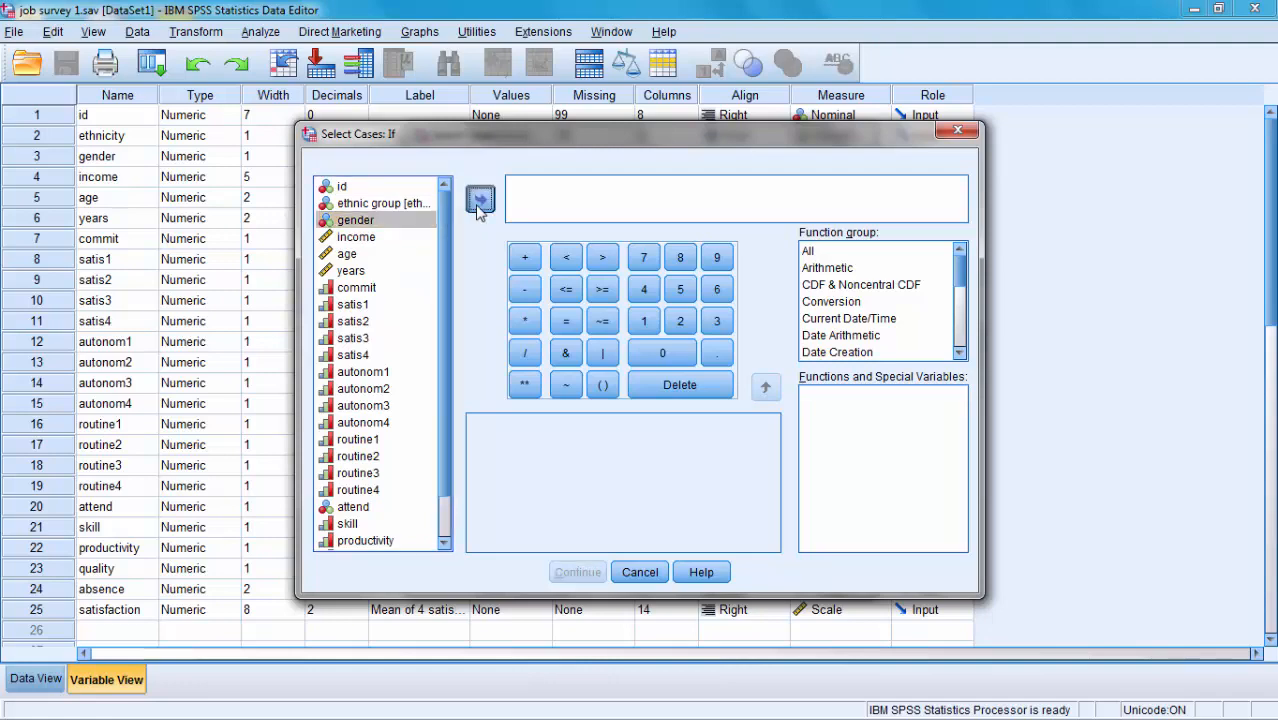
drag(486, 141, 577, 120)
click(652, 162)
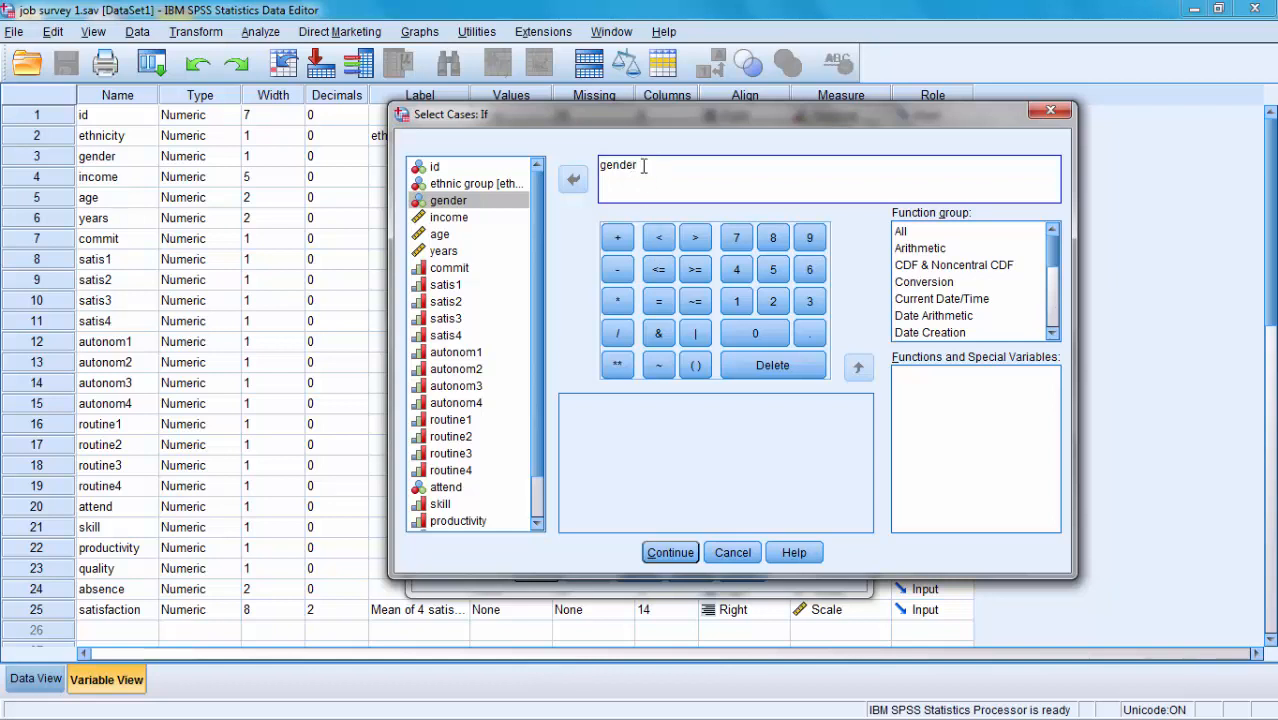
click(660, 302)
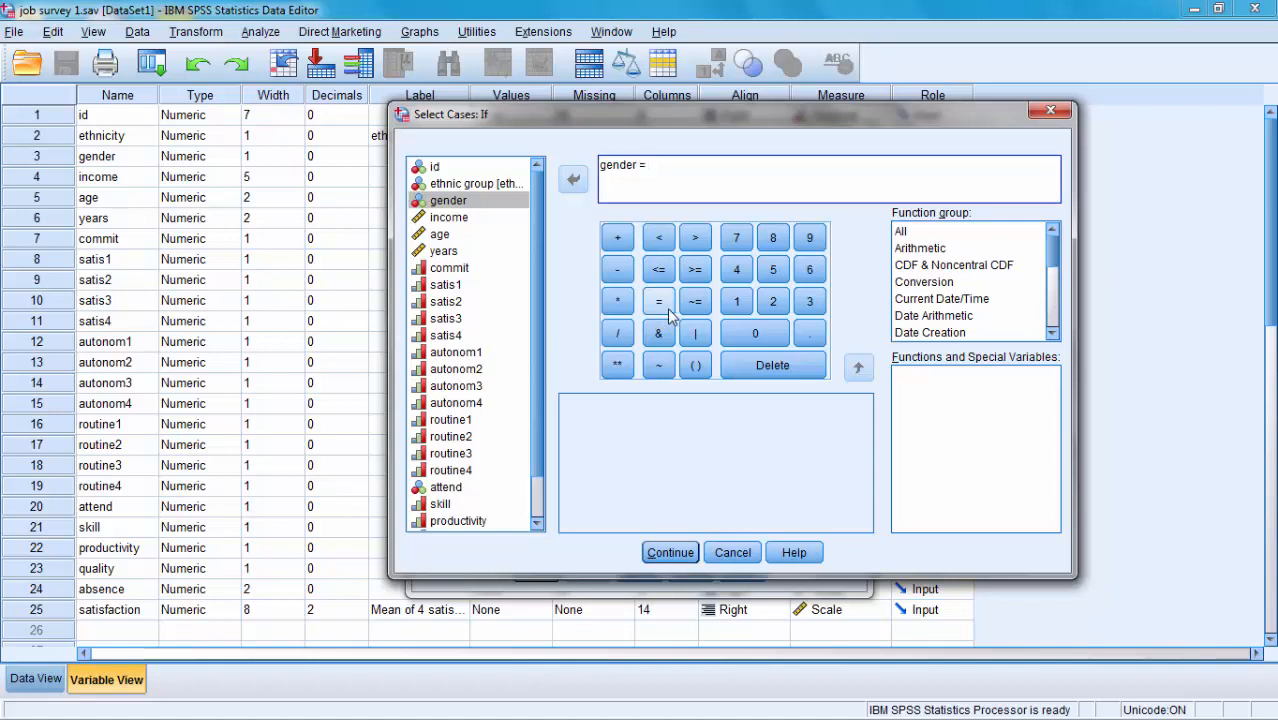
click(773, 301)
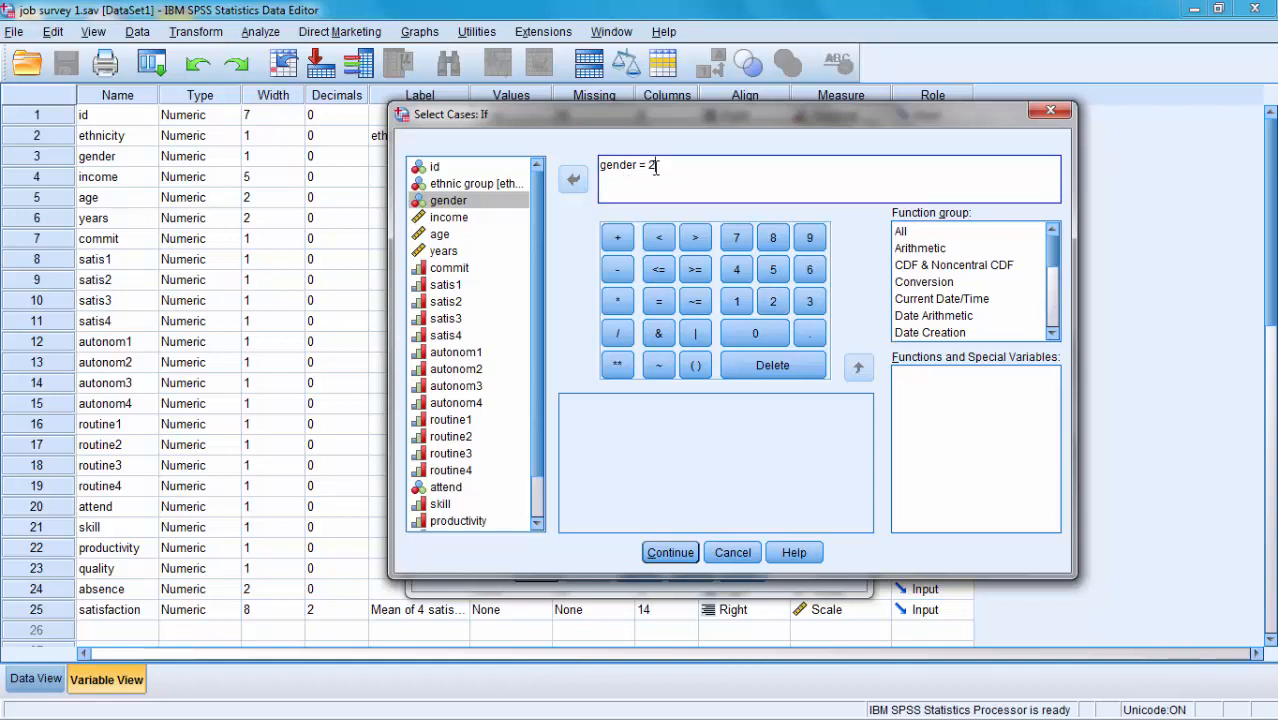
click(680, 553)
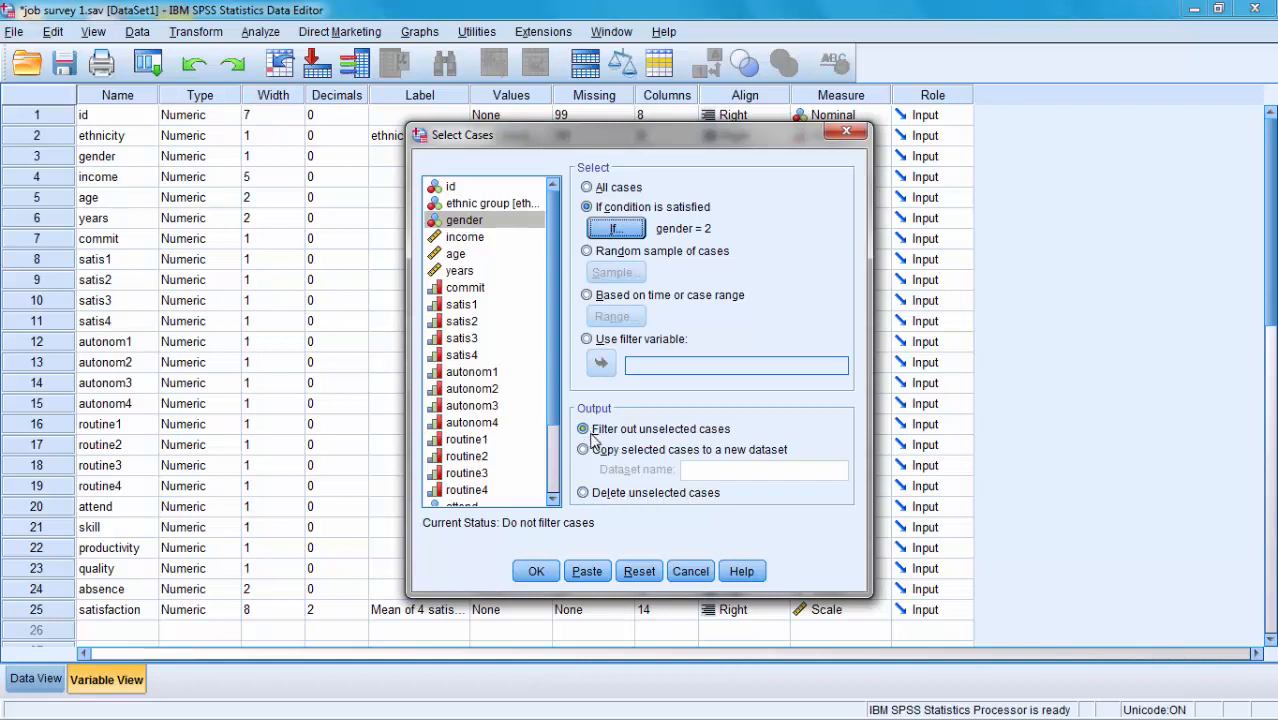
Apply the case selection with unselected cases filtered out, and close the output viewer without saving its contents.
click(536, 572)
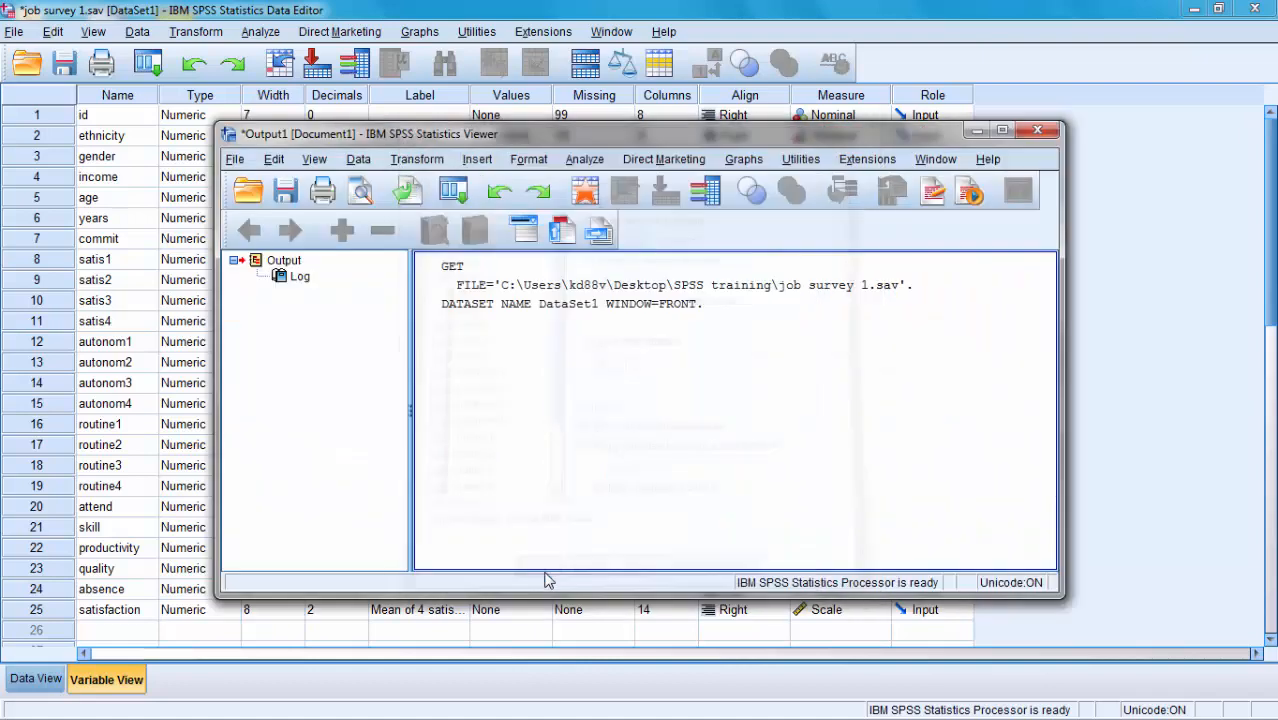
click(1037, 131)
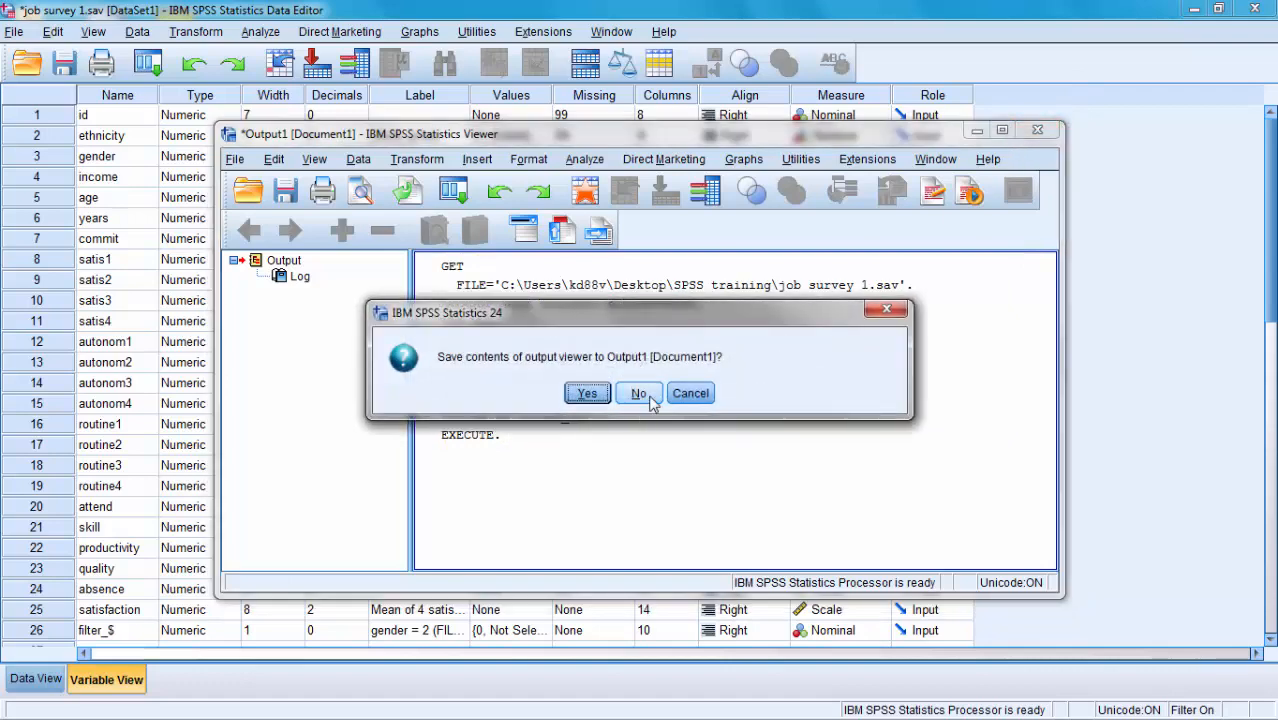
click(638, 393)
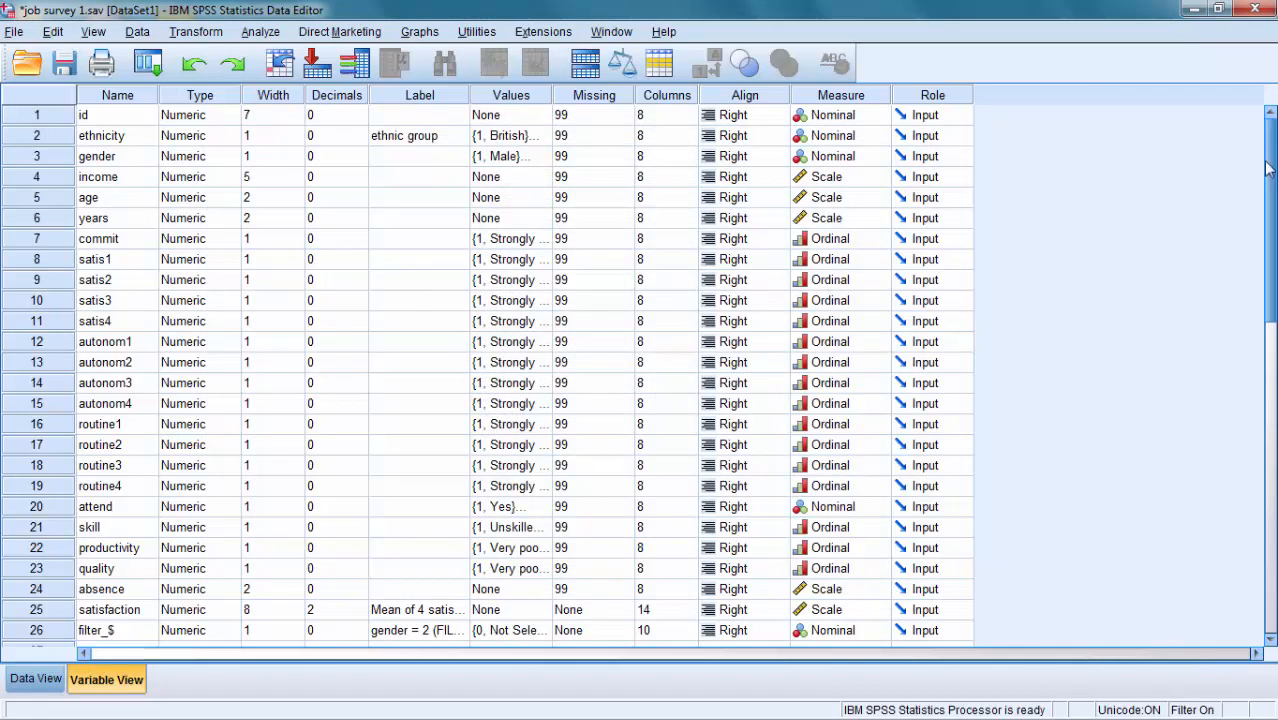
Examine the filter_$ variable in the variable list, and compare excluded and retained cases such as rows 1 and 5 in the data.
drag(1270, 165, 1276, 228)
click(41, 468)
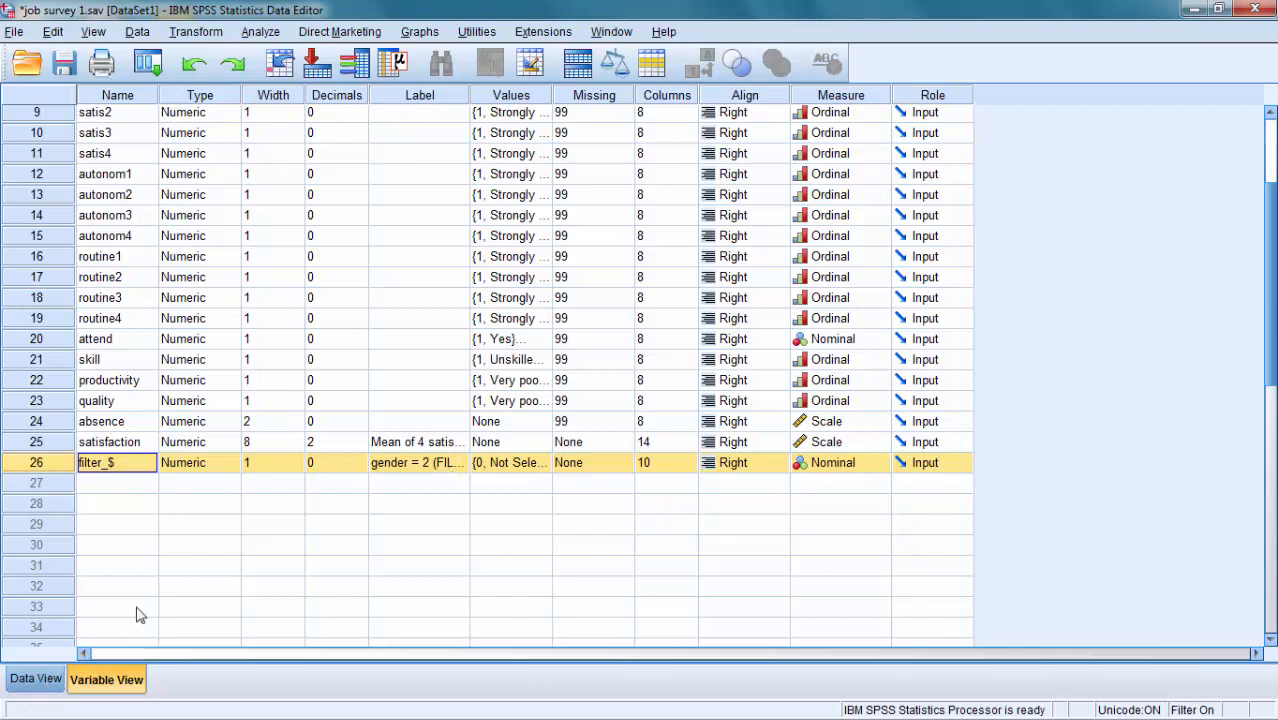
click(37, 688)
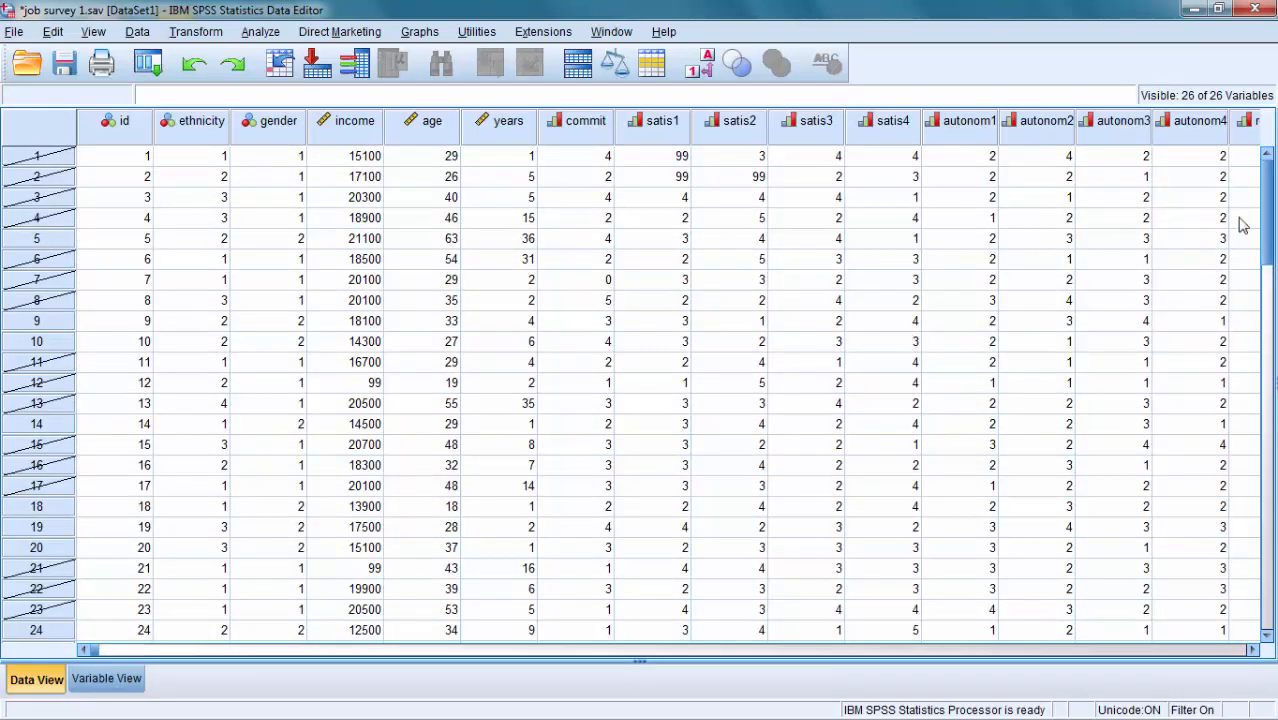
click(31, 158)
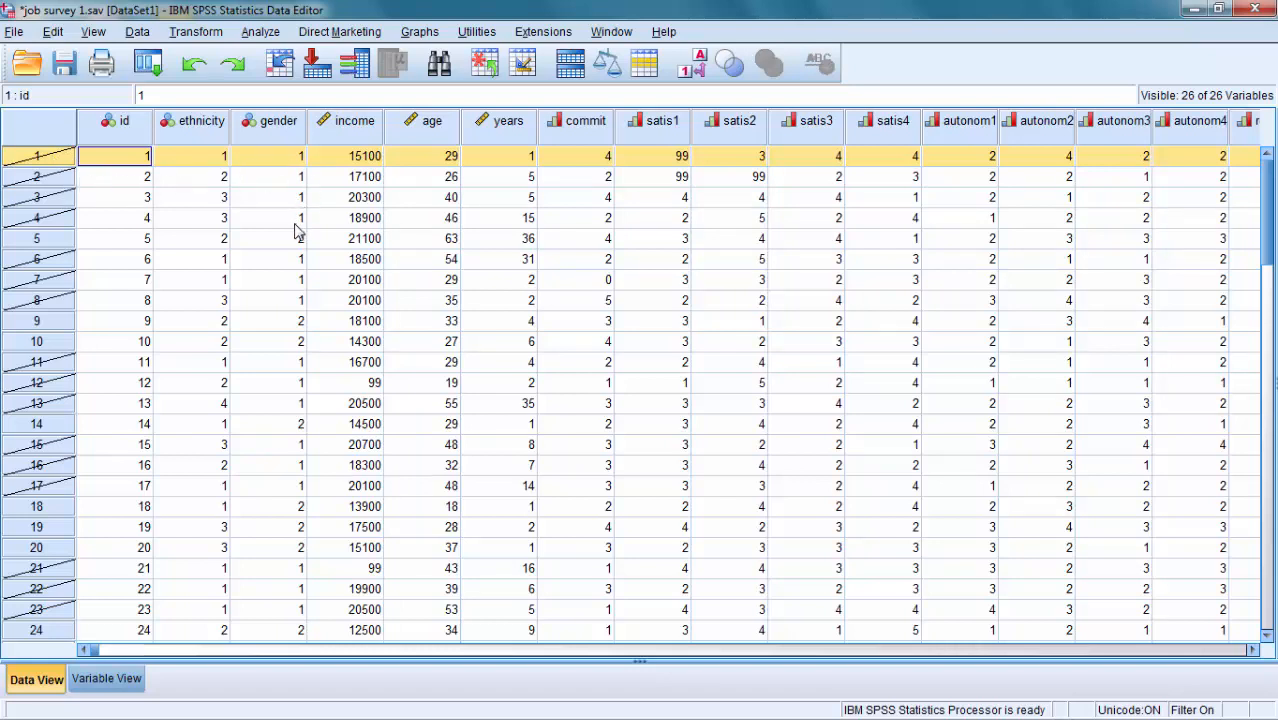
click(50, 242)
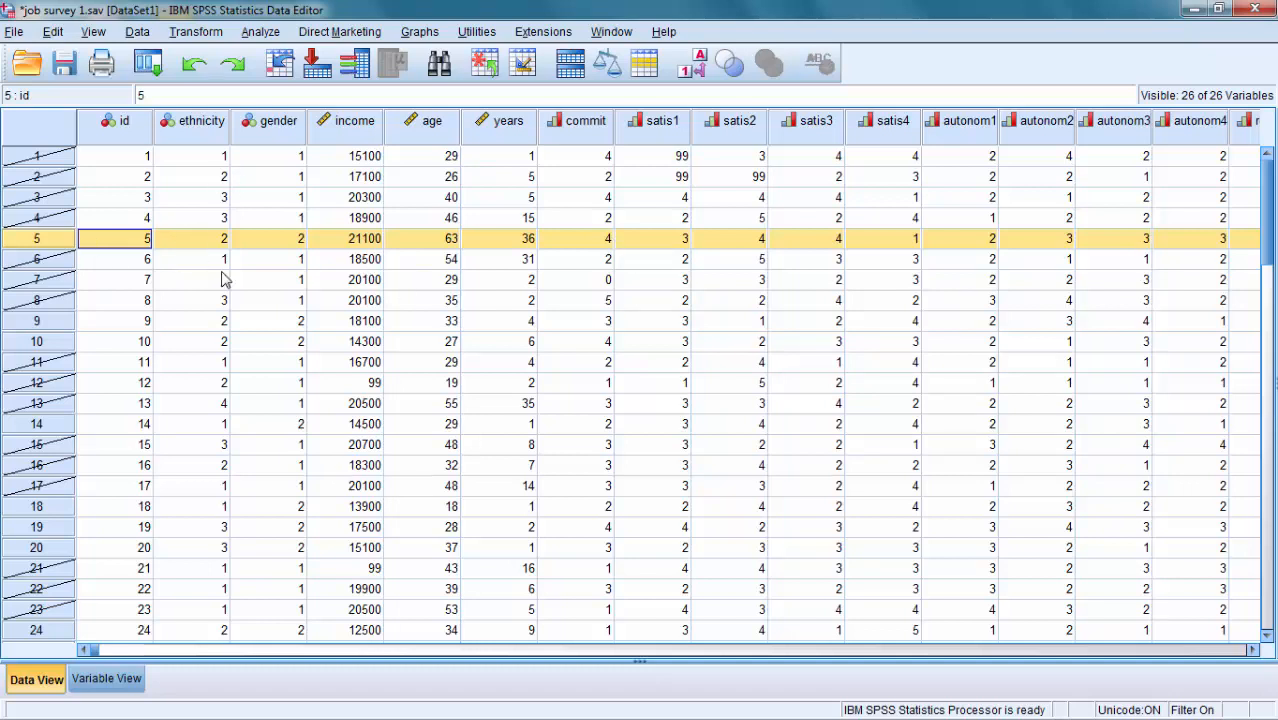
click(208, 228)
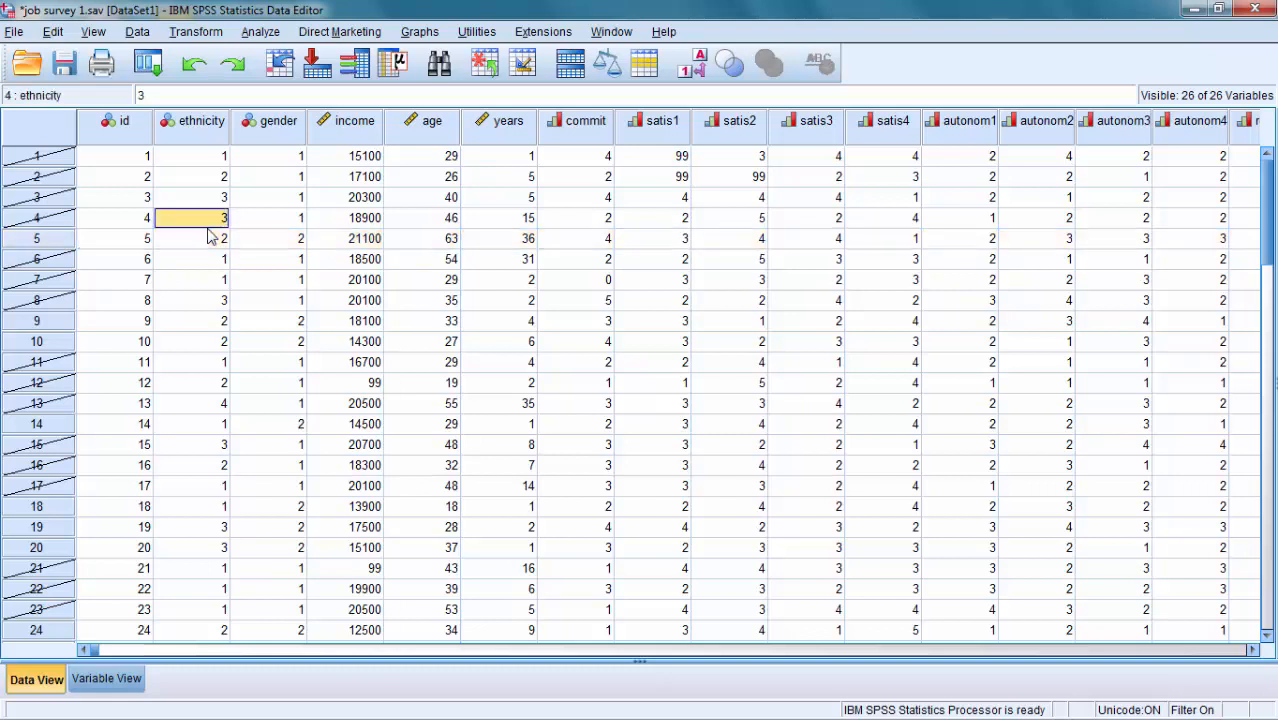
click(185, 245)
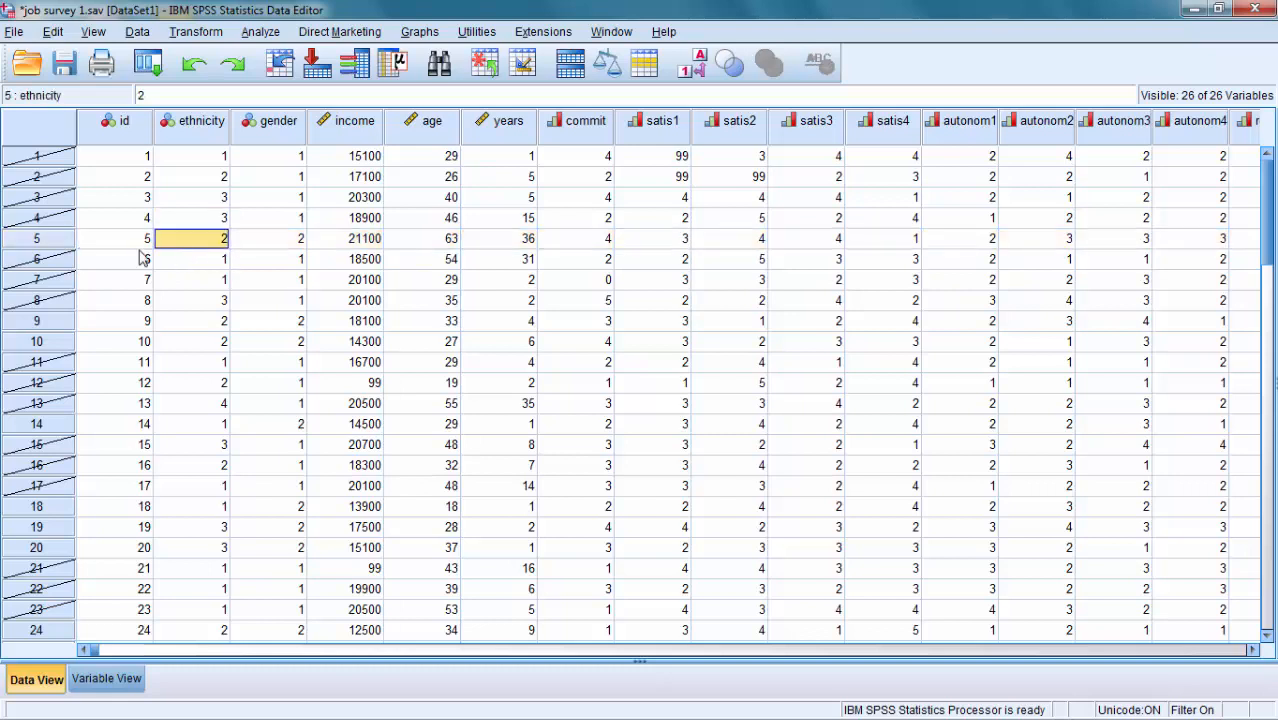
click(46, 241)
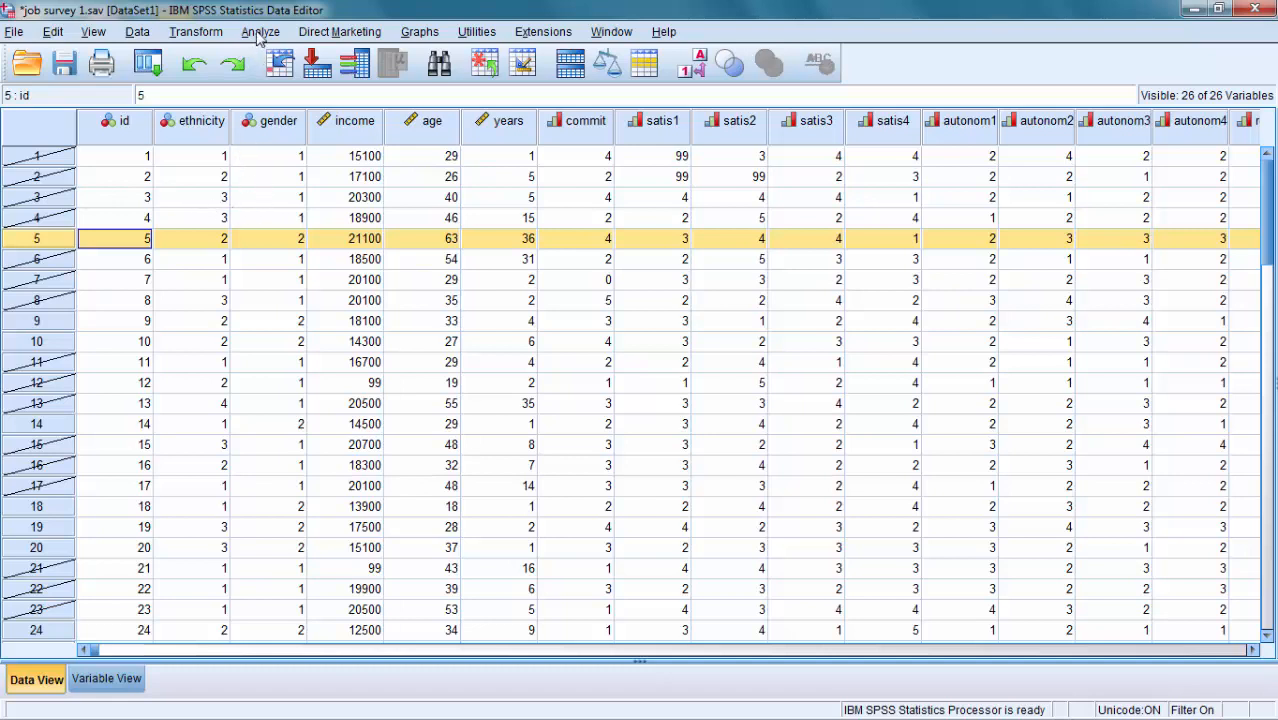
Run a Frequencies analysis with a frequency table for the ethnic group variable on the filtered cases.
click(259, 35)
mouse_move(277, 78)
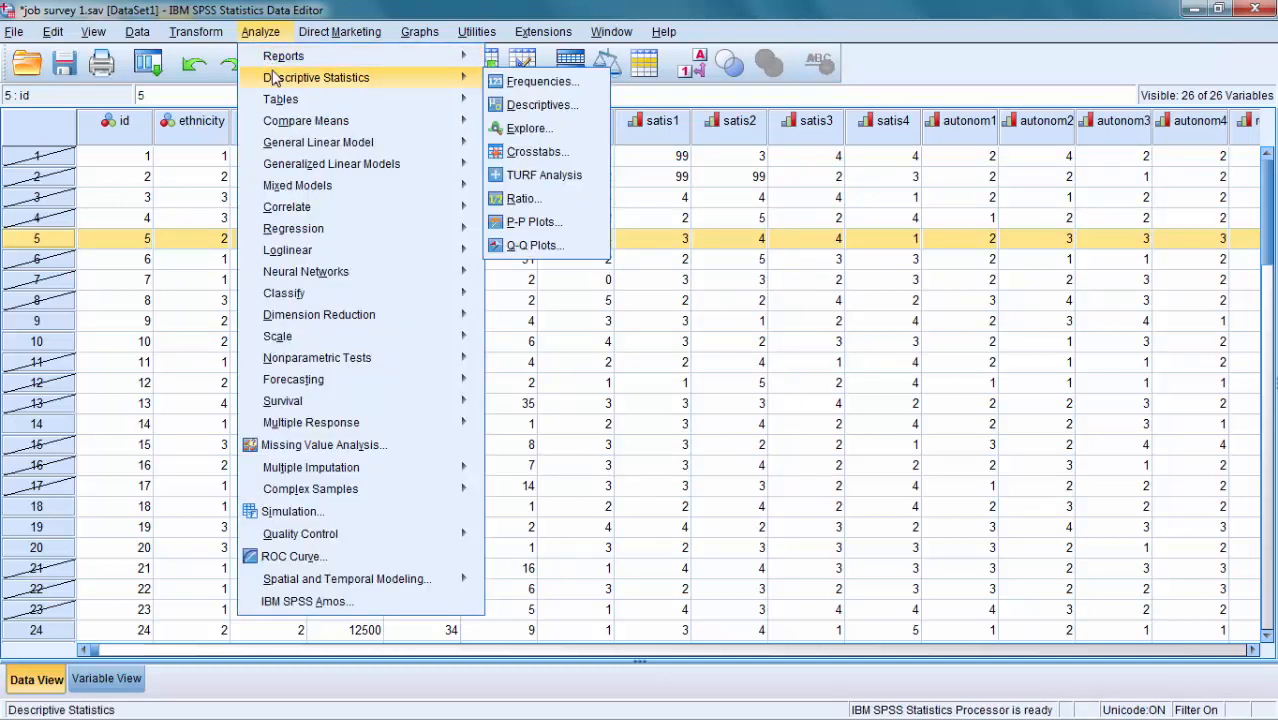
click(530, 82)
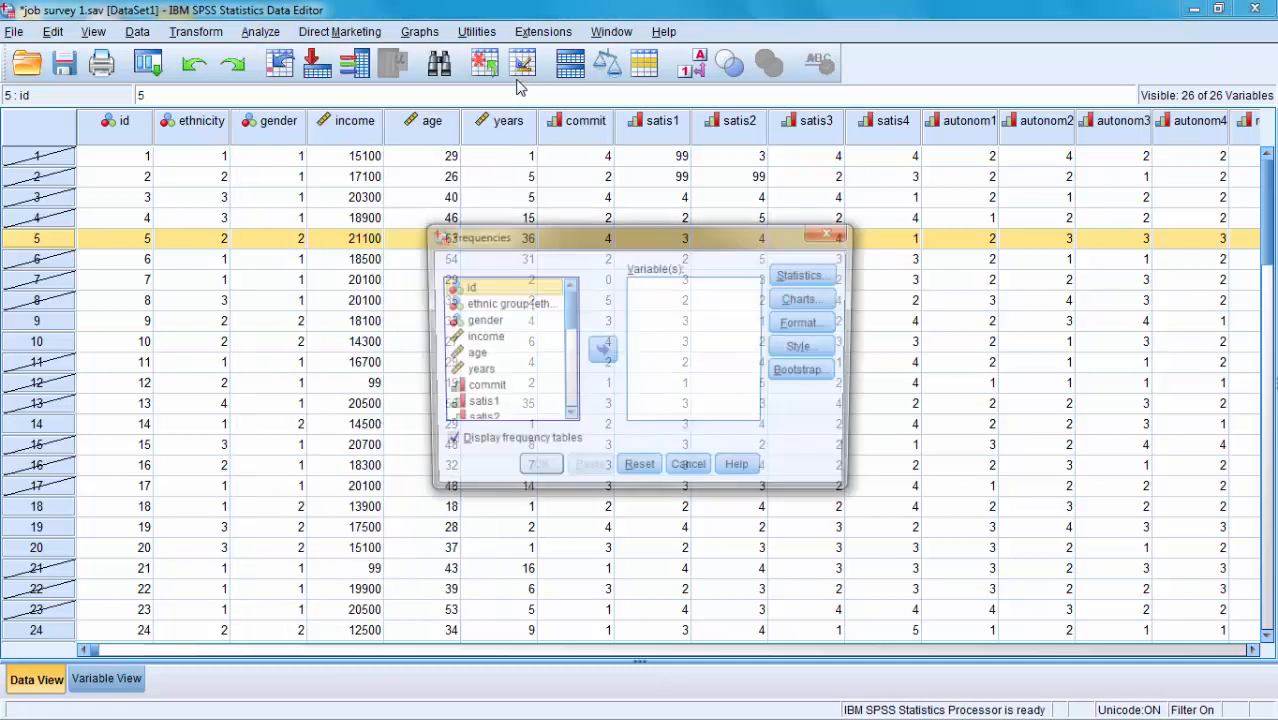
click(515, 305)
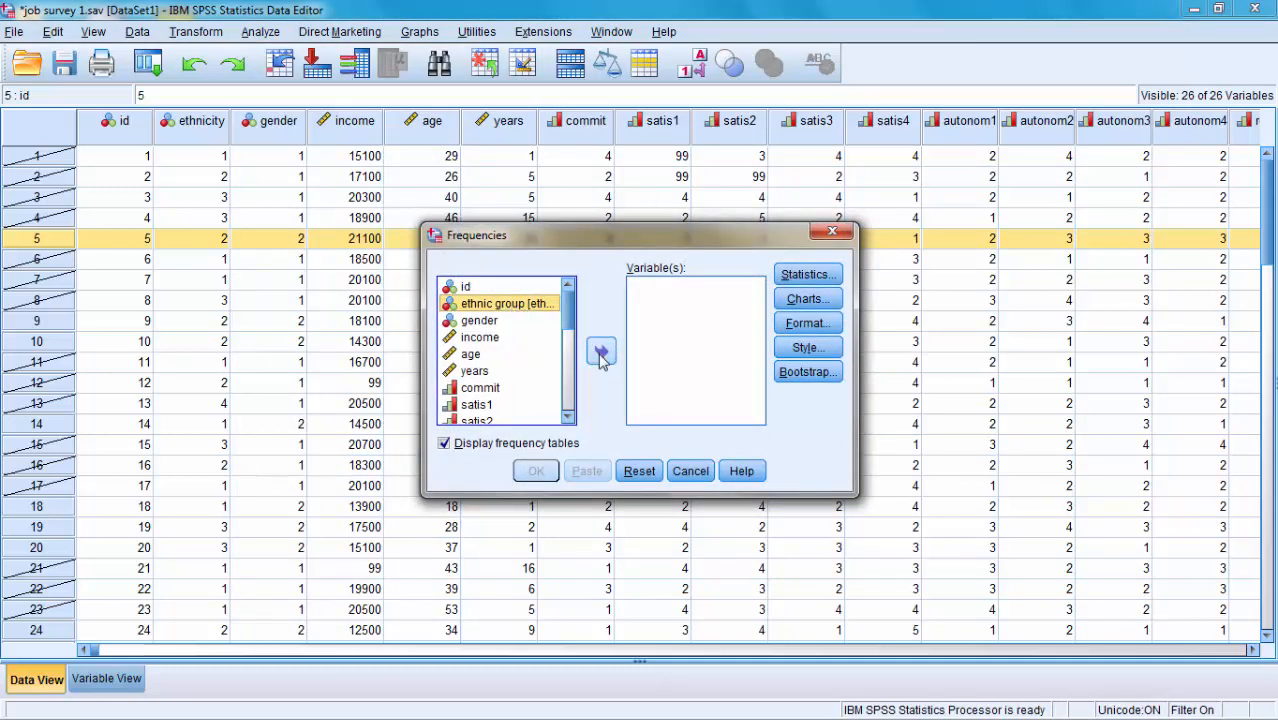
click(601, 356)
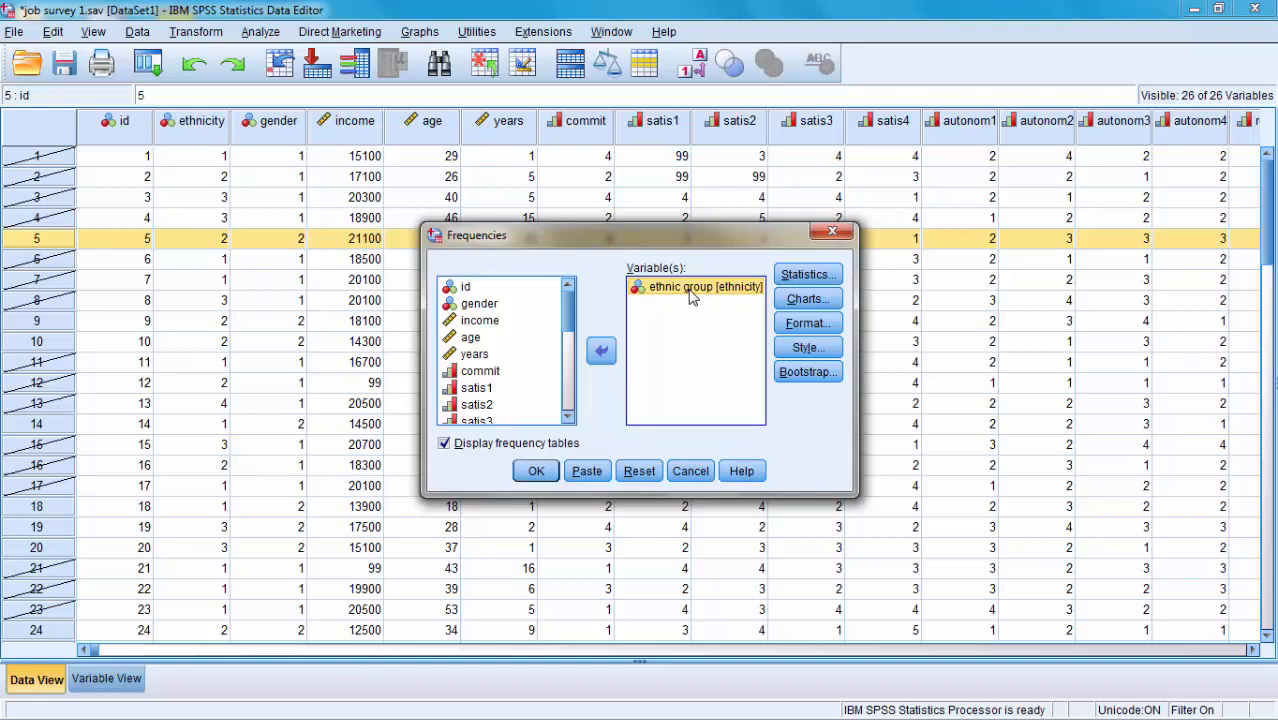
click(536, 471)
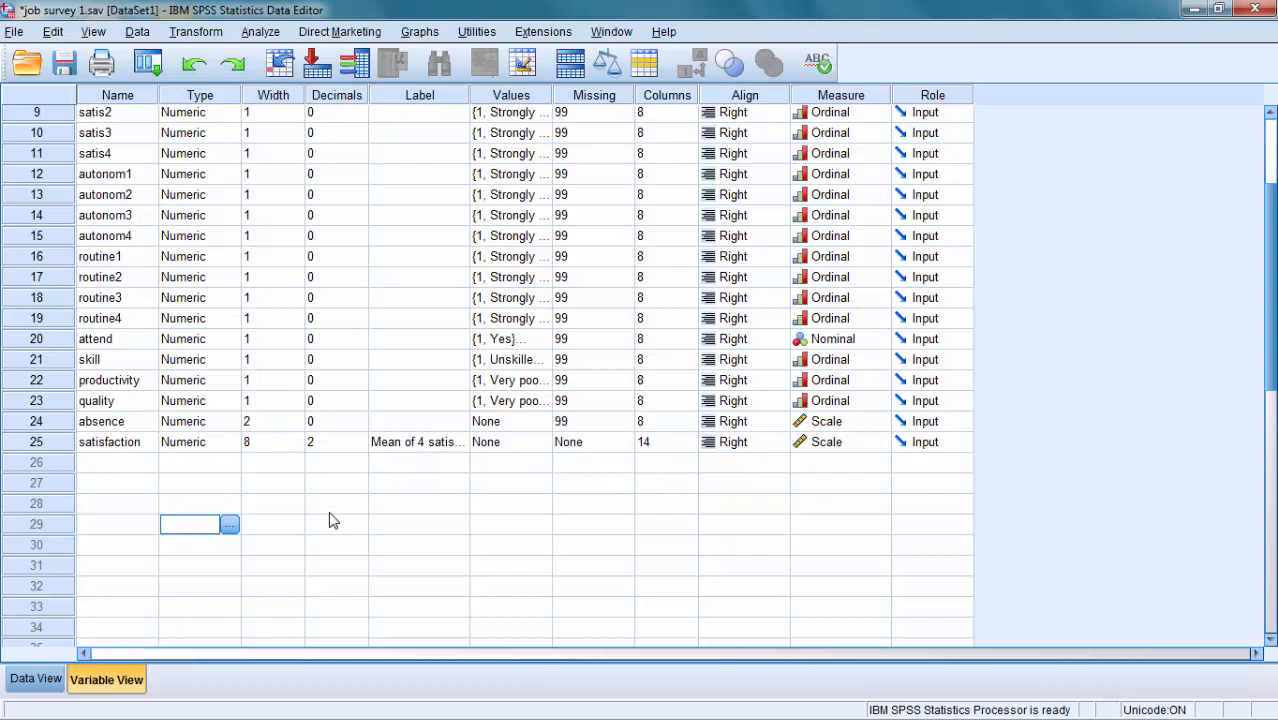
Filter the dataset to a random sample of approximately 50% of all cases, and check which rows are excluded in the data.
click(137, 31)
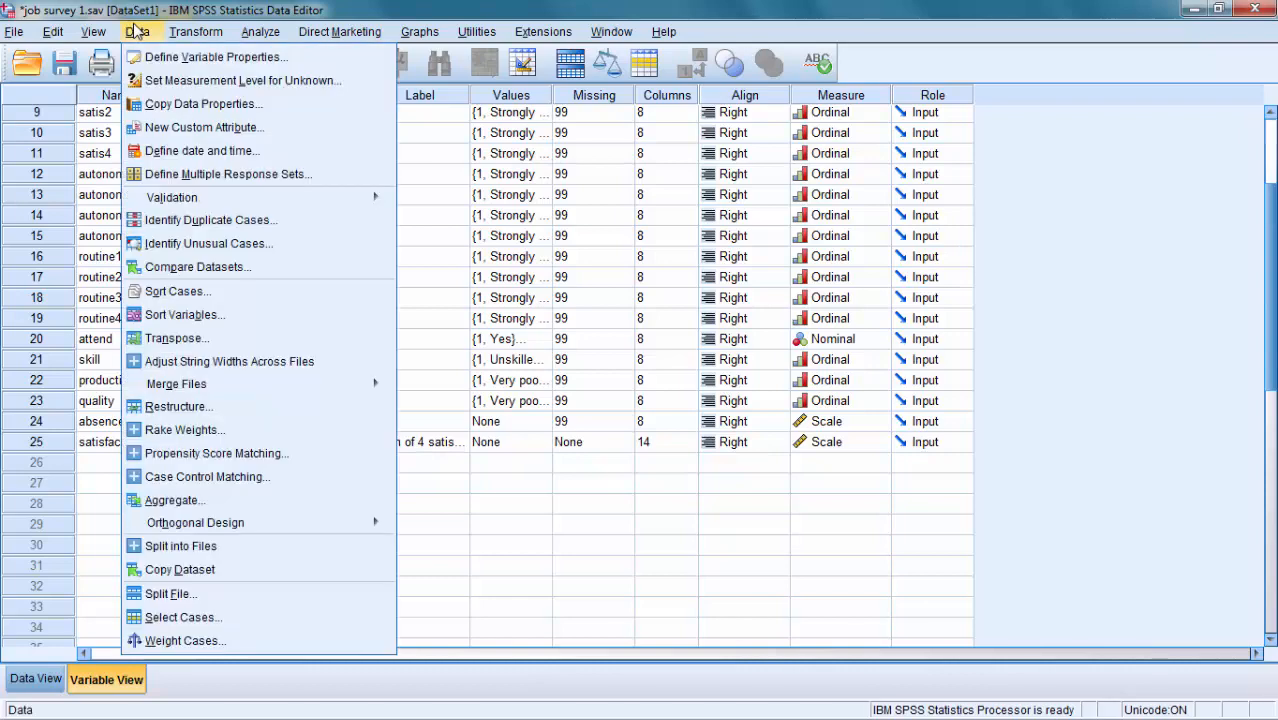
click(180, 617)
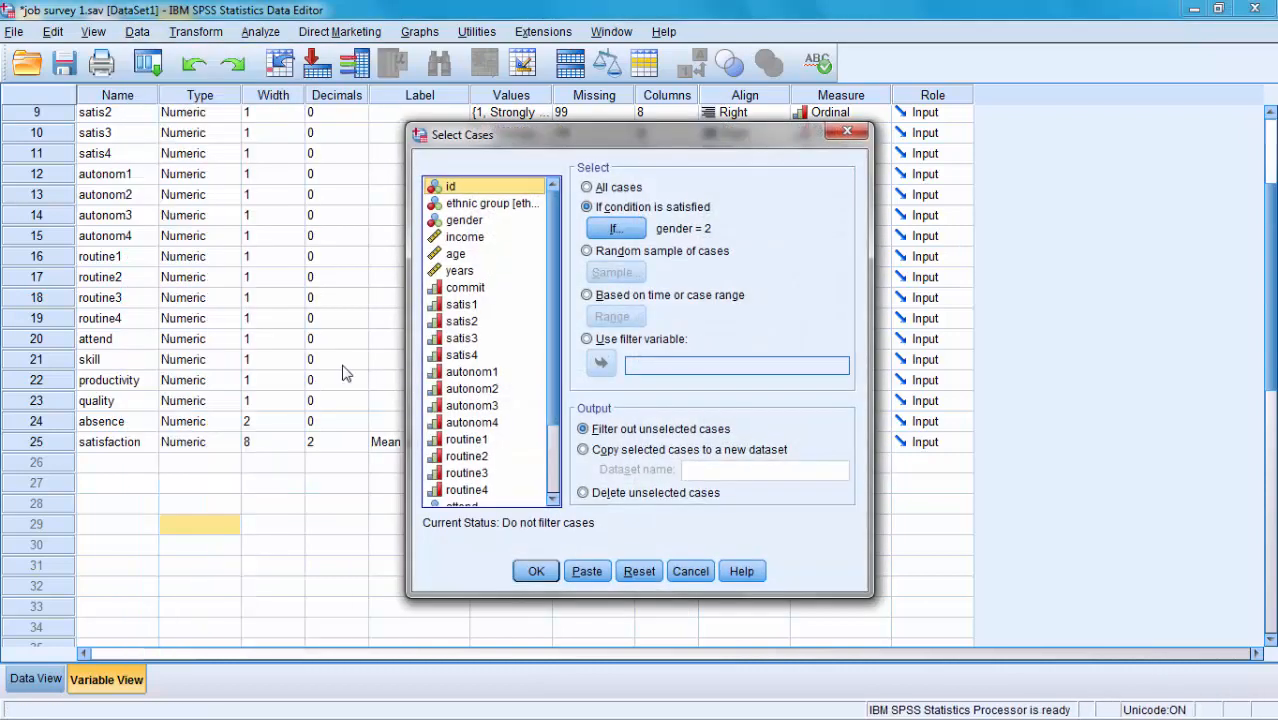
click(588, 252)
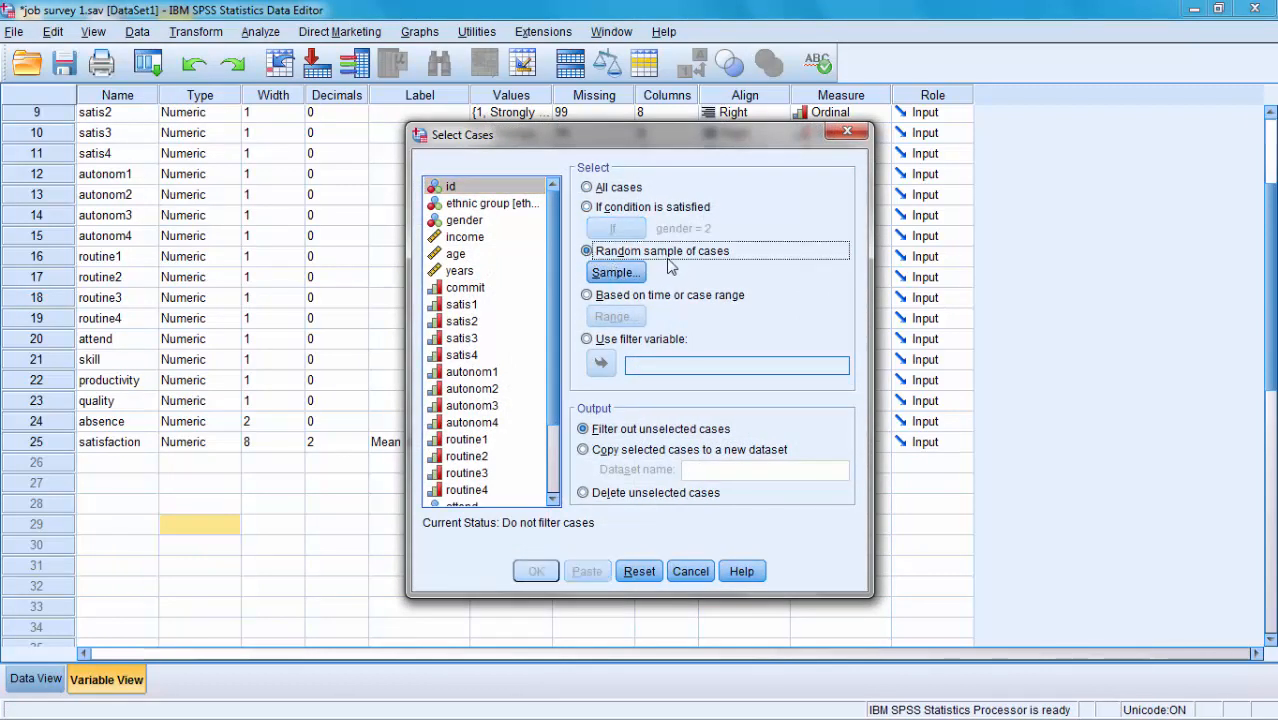
click(615, 273)
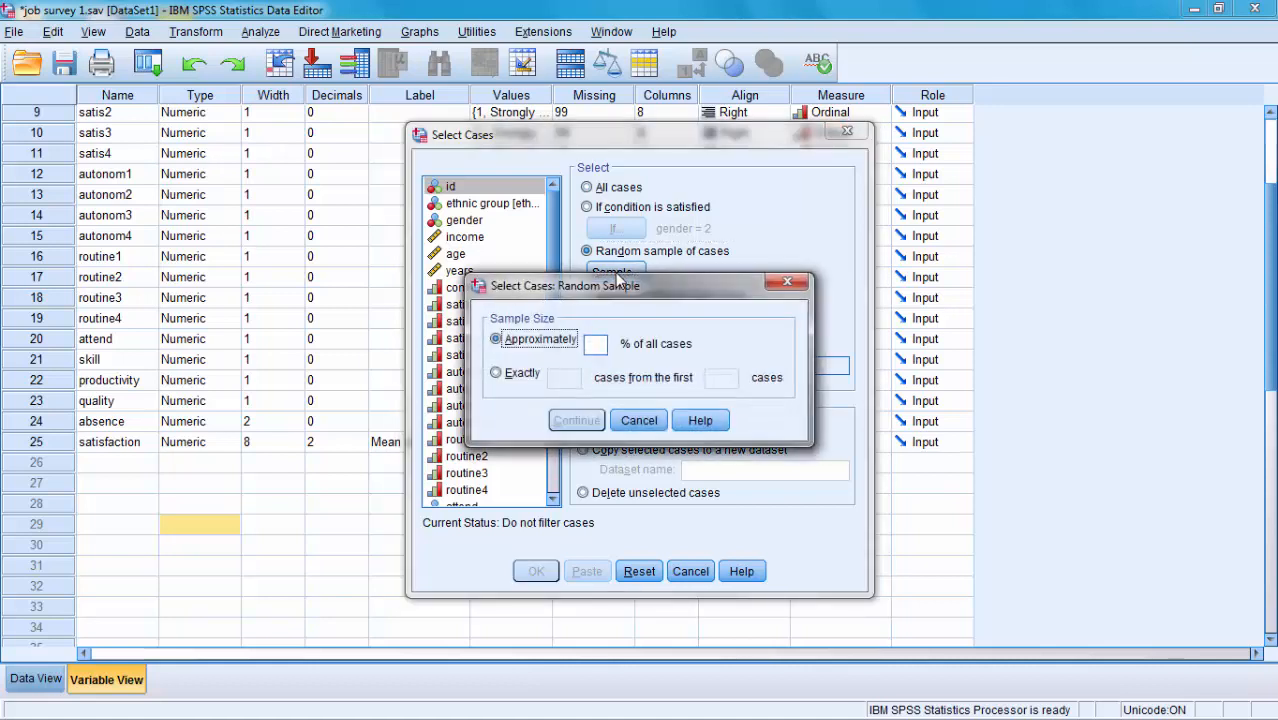
click(597, 342)
text(50)
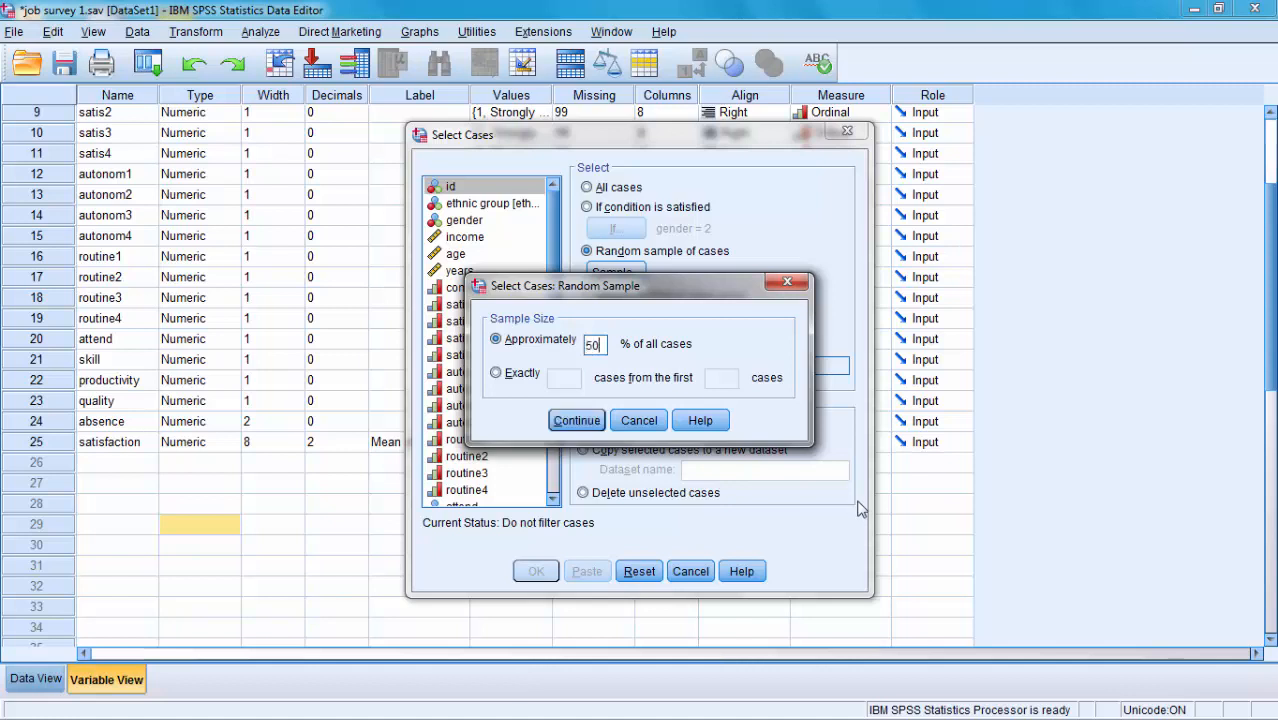
click(573, 421)
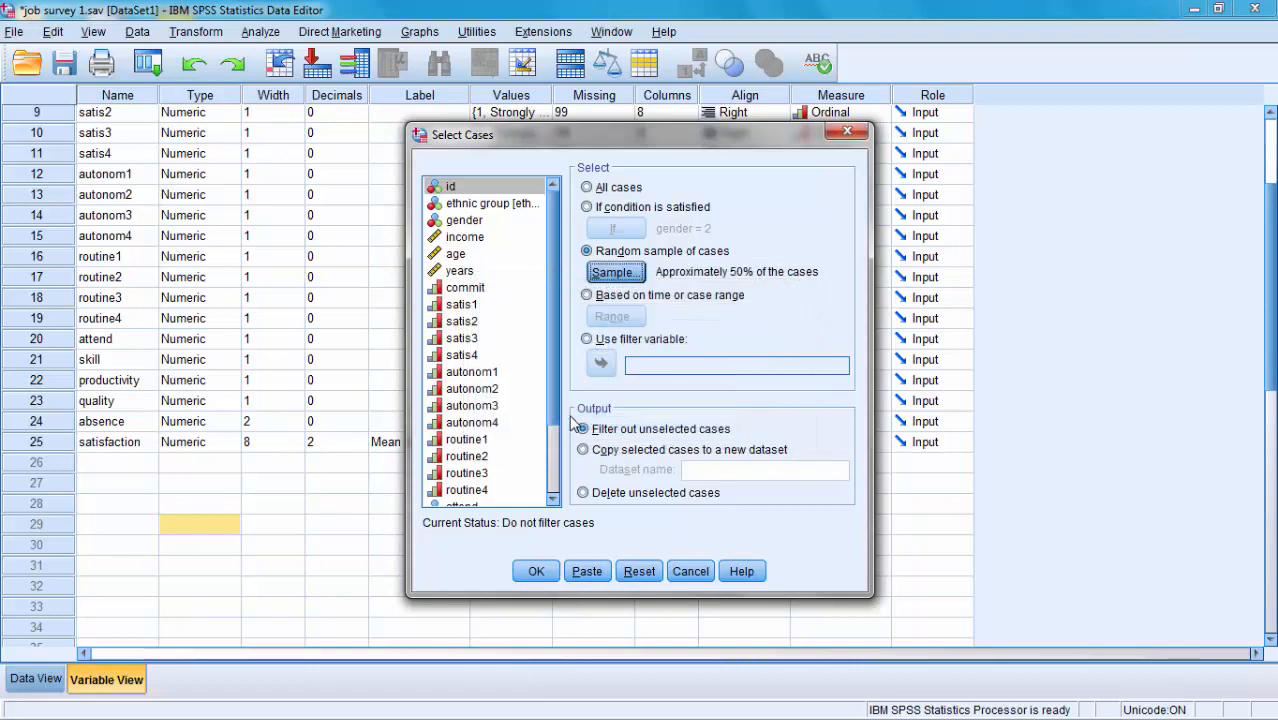
click(536, 571)
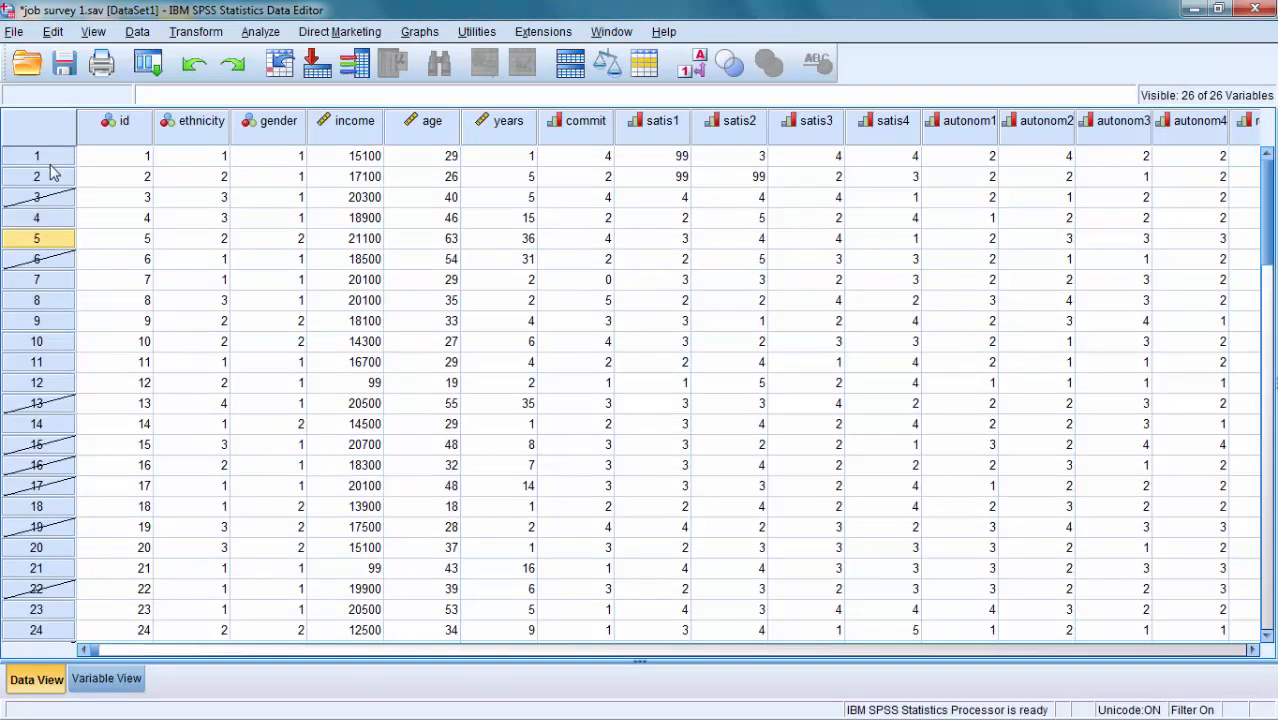
scroll(36, 195, down, 2)
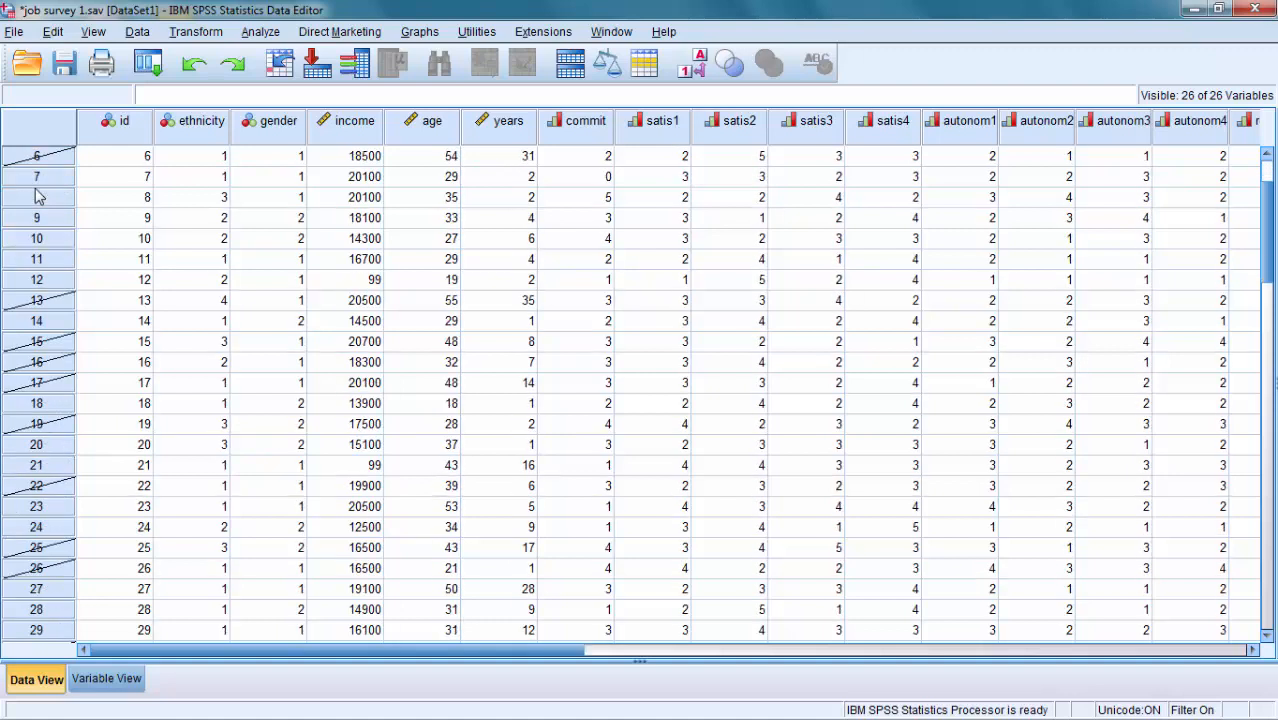